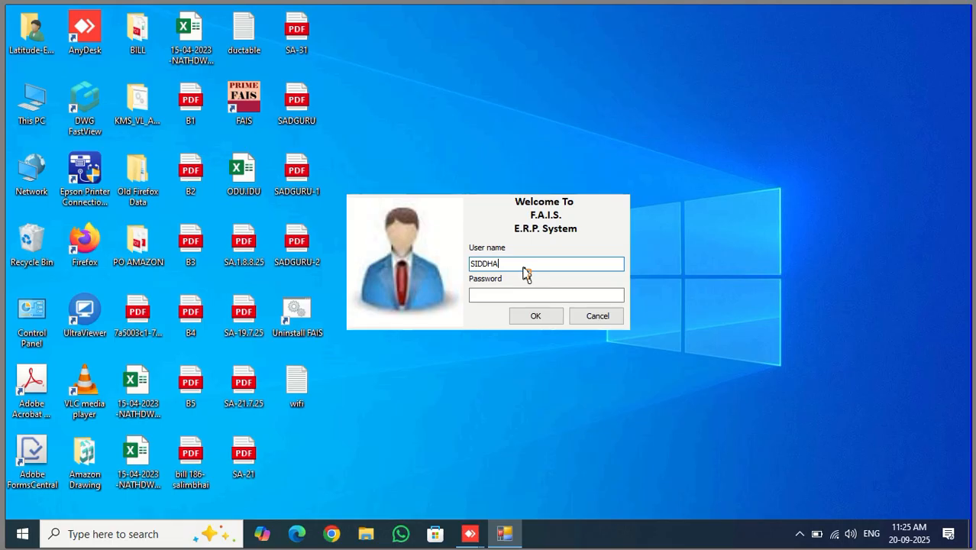
Log in to FAIS ERP with the user name and account password
type("RTH")
key("BackSpace")
key("BackSpace")
key("BackSpace")
key("BackSpace")
key("BackSpace")
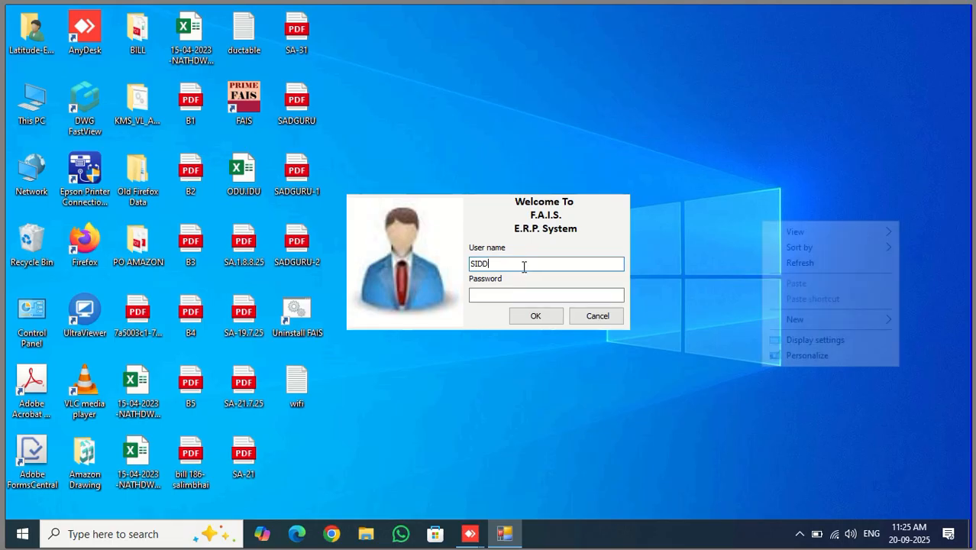
type("HARTH")
key("Tab")
type("•••••")
key("Tab")
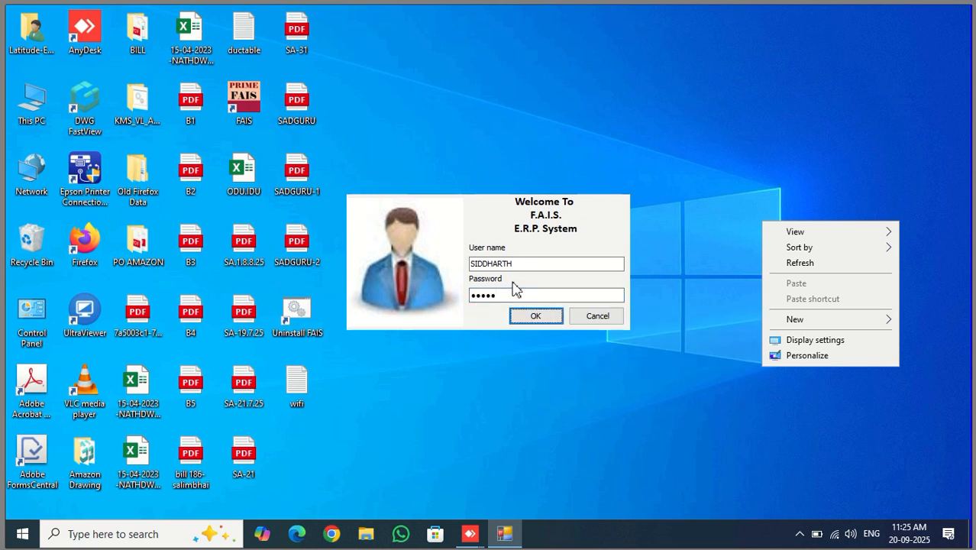
key("Return")
key("Return")
key("Return")
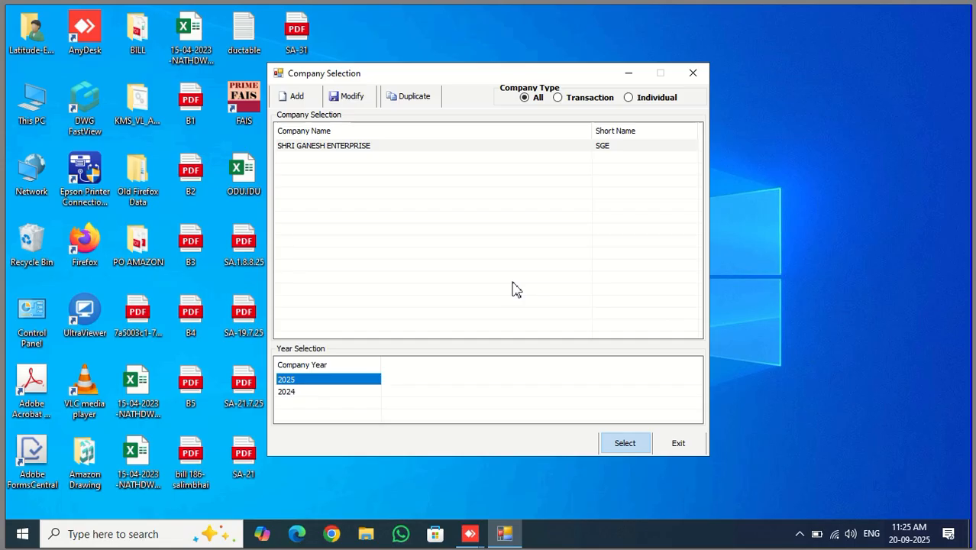
Open SHRI GANESH ENTERPRISE for year 2025 from Company Selection
key("Return")
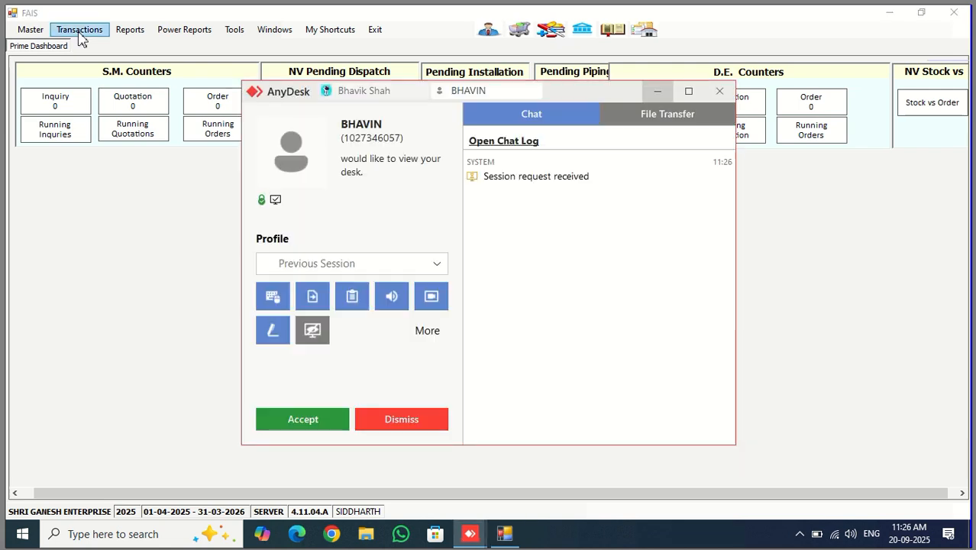
Accept the AnyDesk request and open Transactions > Inquiry Entry
left_click(315, 424)
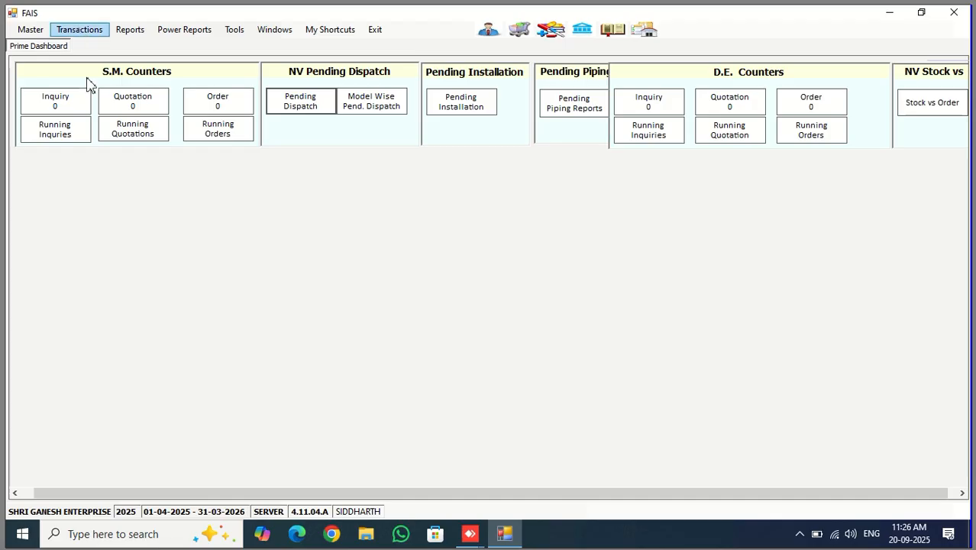
left_click(85, 32)
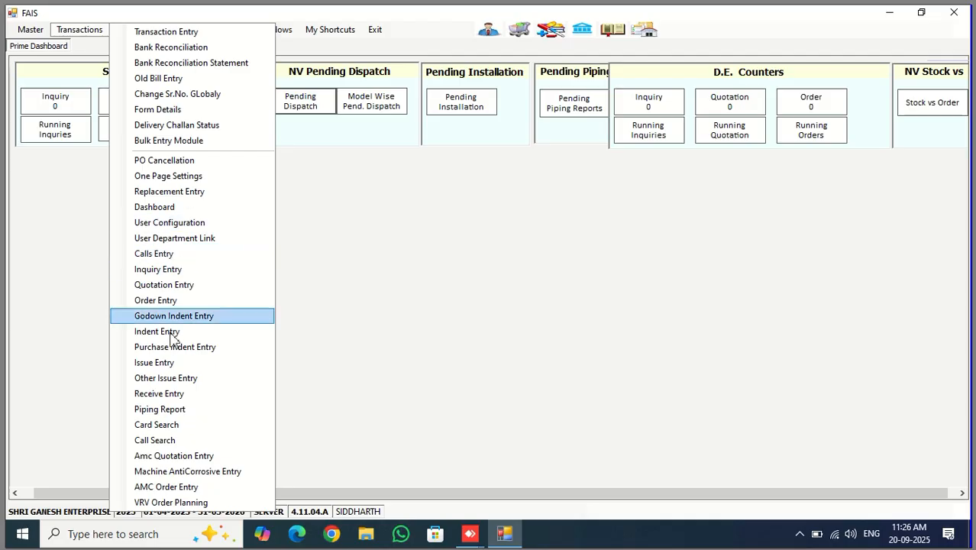
left_click(181, 271)
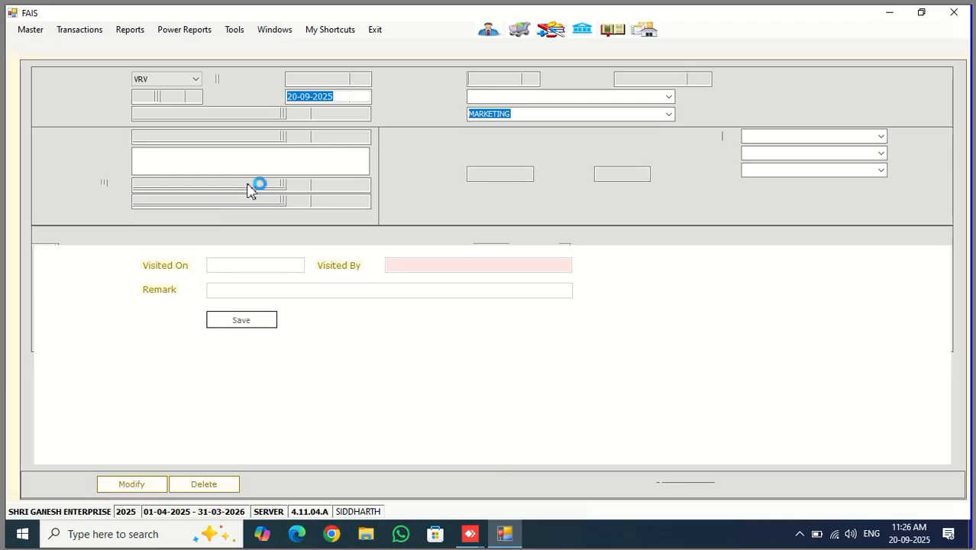
Set the inquiry's Work Series to NON VRV and move through the header fields
left_click(191, 80)
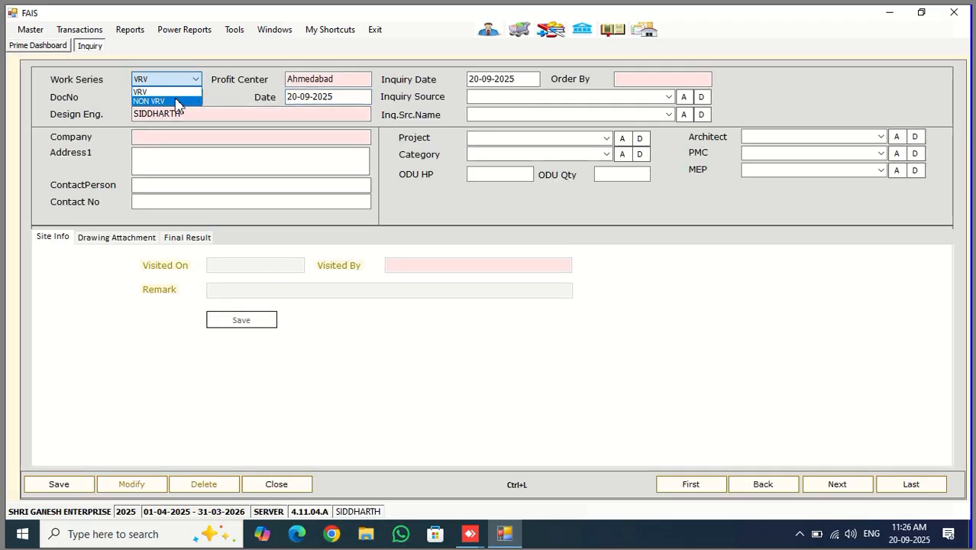
left_click(175, 101)
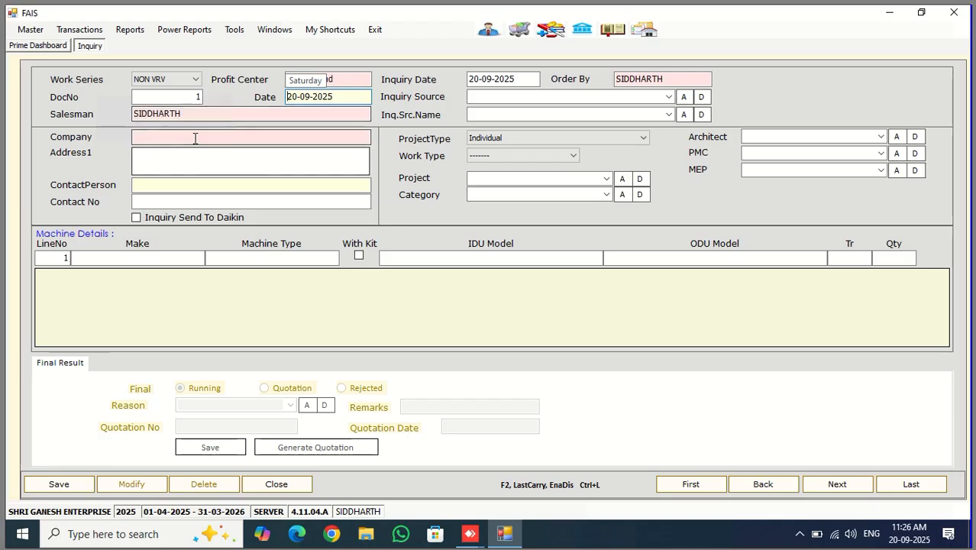
left_click(207, 114)
left_click(500, 80)
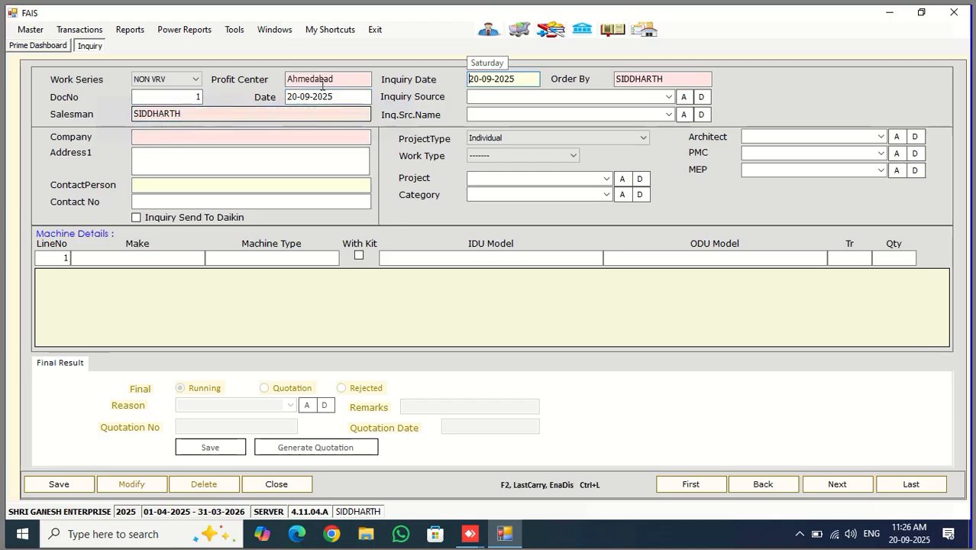
key("Tab")
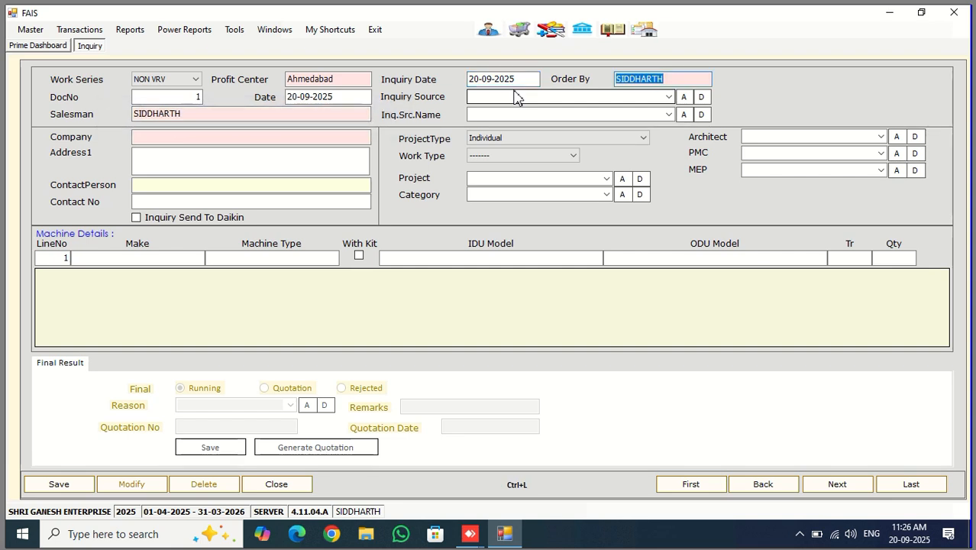
key("Tab")
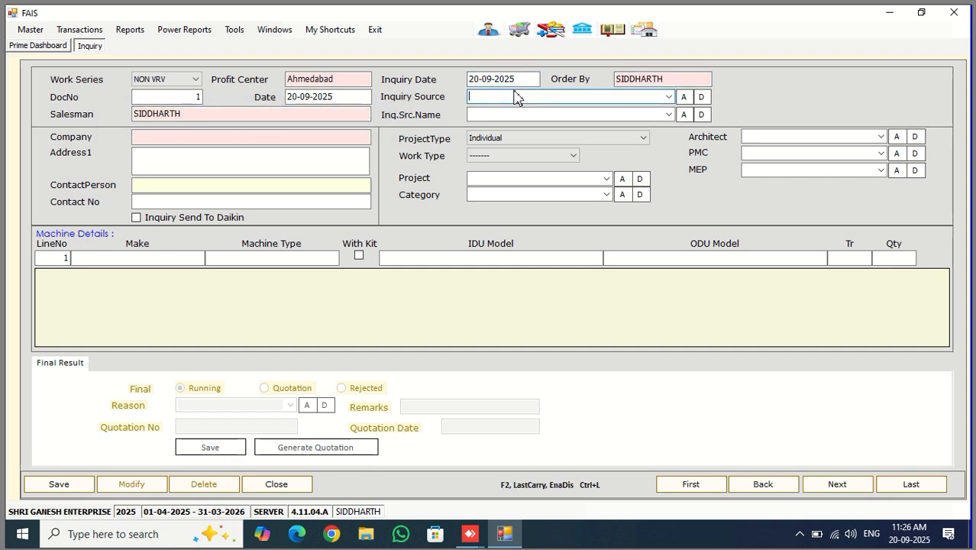
Set Inquiry Source to CUSTOMER and Inq.Src.Name to MARKETING
left_click(669, 98)
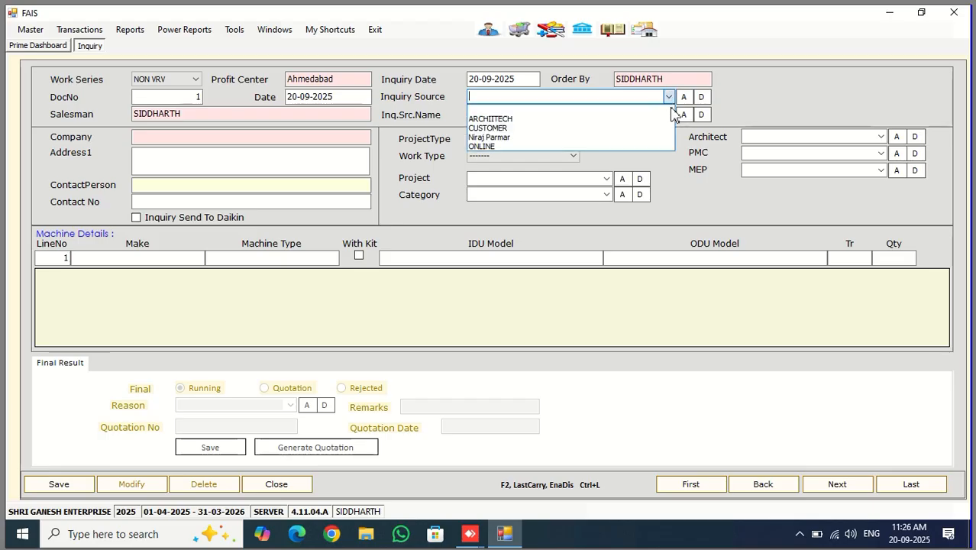
left_click(597, 128)
key("Return")
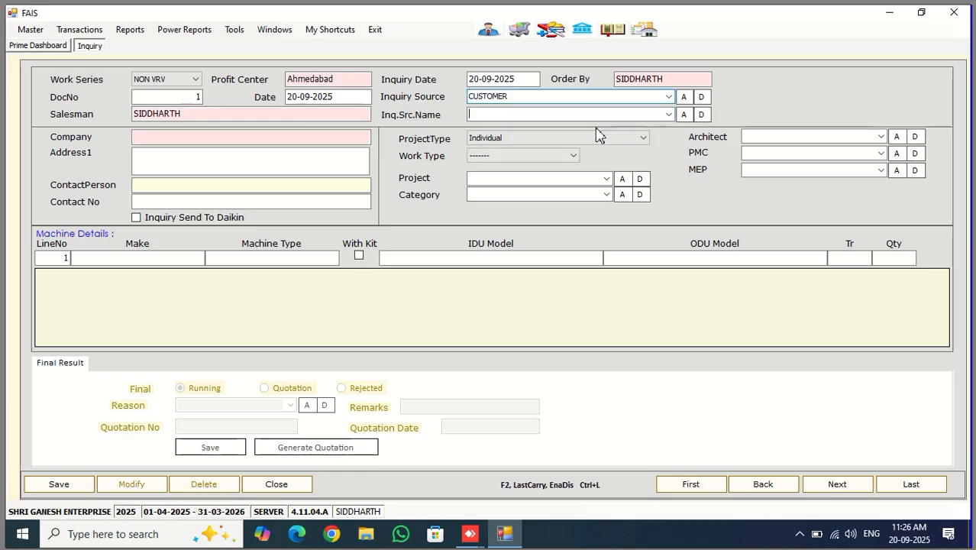
left_click(668, 115)
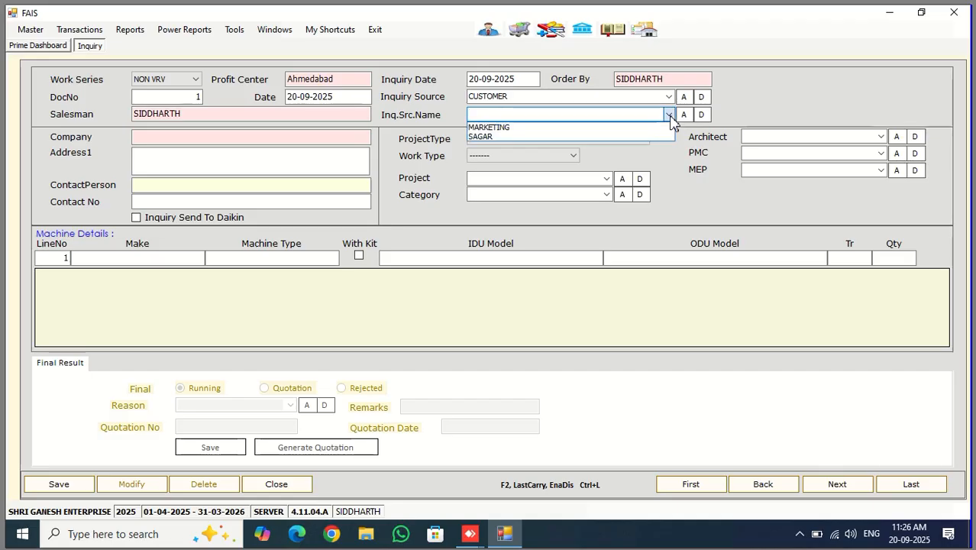
left_click(631, 128)
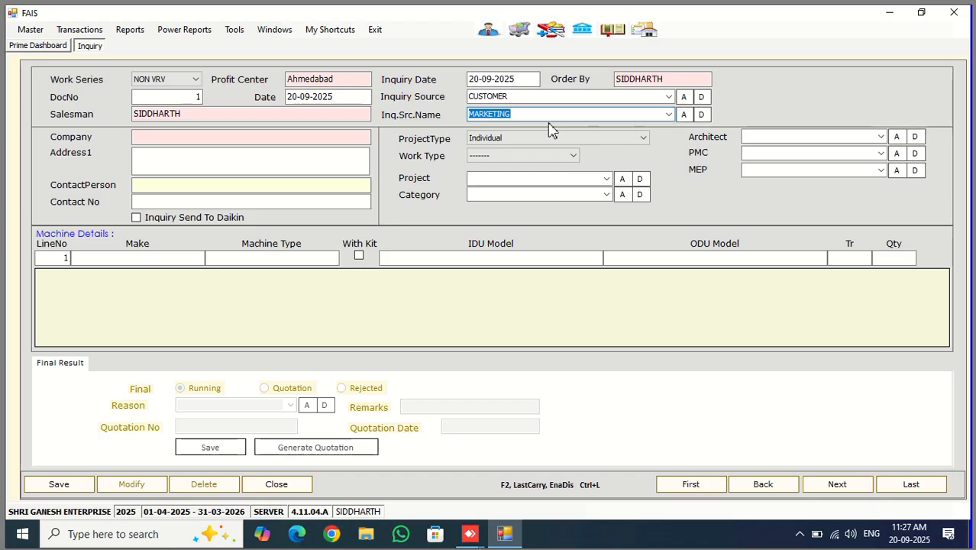
left_click(205, 138)
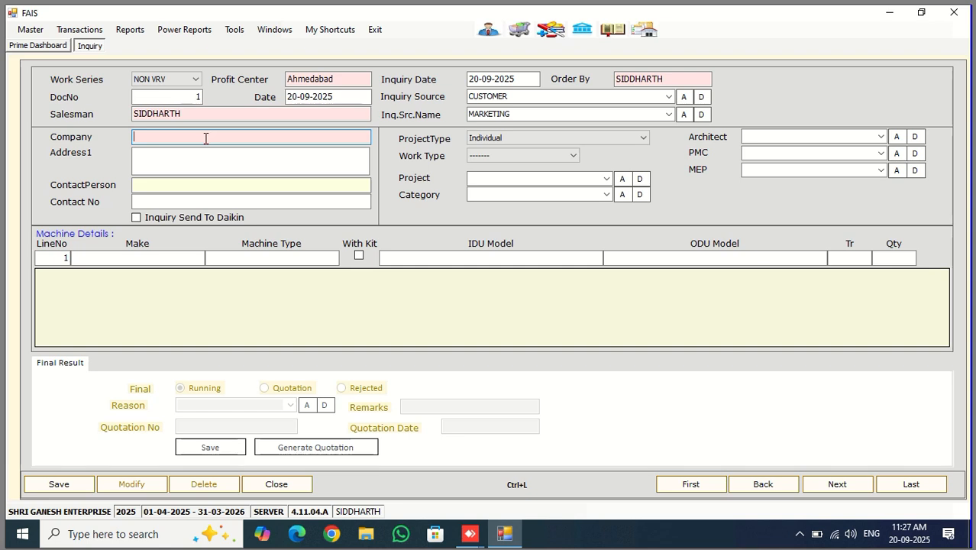
Fill the company details from the address-book record found by the customer's phone number
key("ctrl+l")
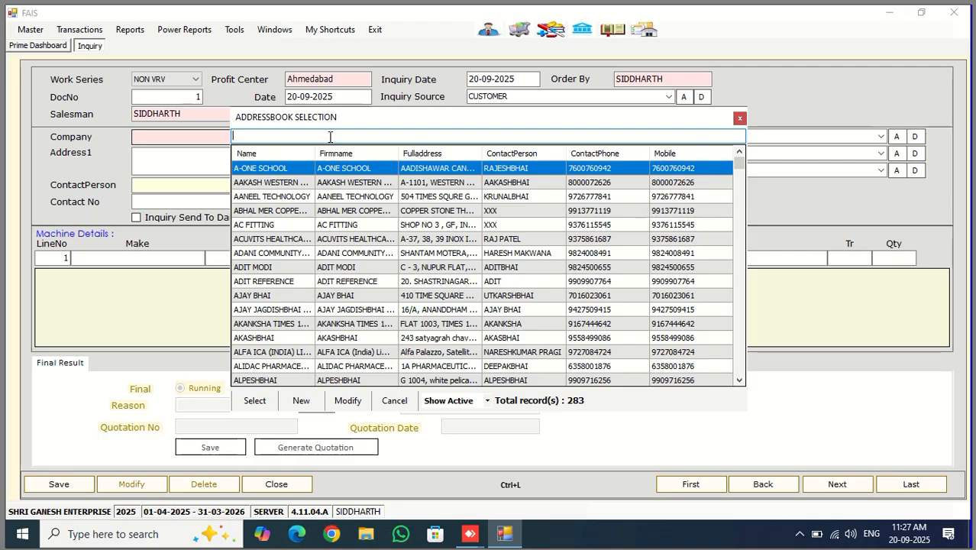
type("968")
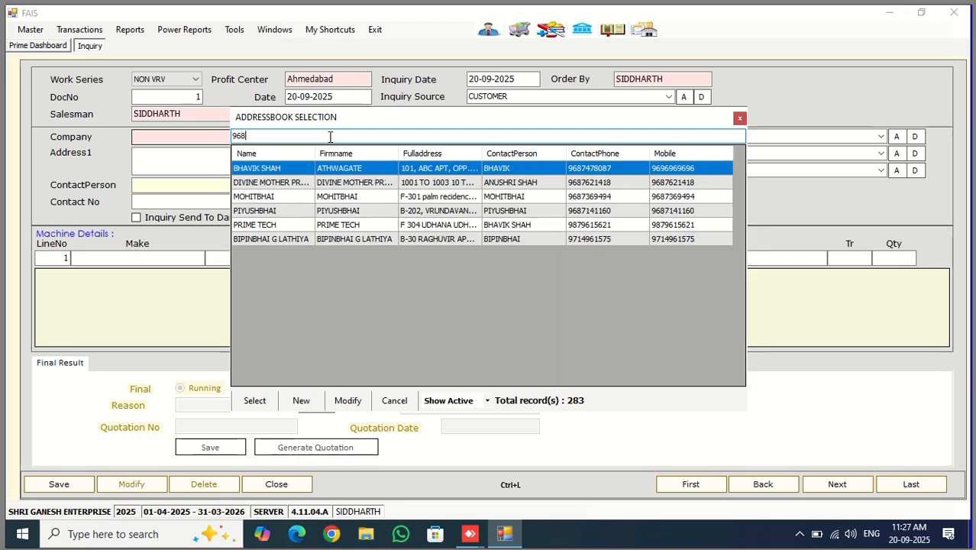
type("747")
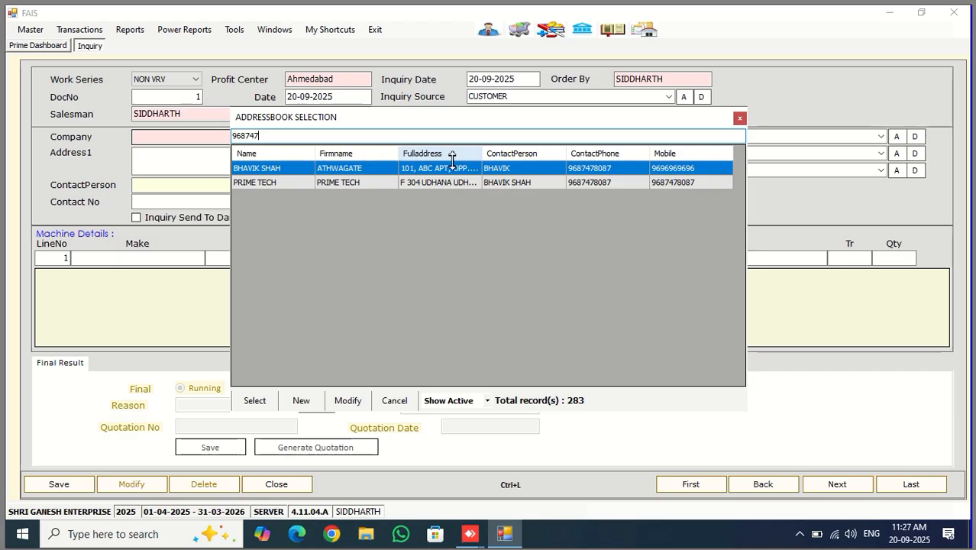
double_click(296, 169)
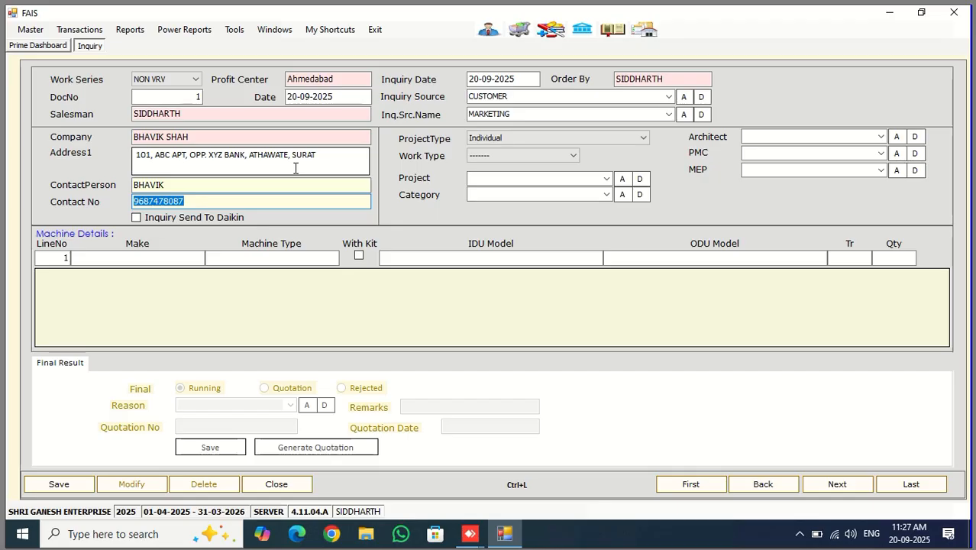
Replace the company with the new customer's name and start a new address-book entry
key("shift+Tab")
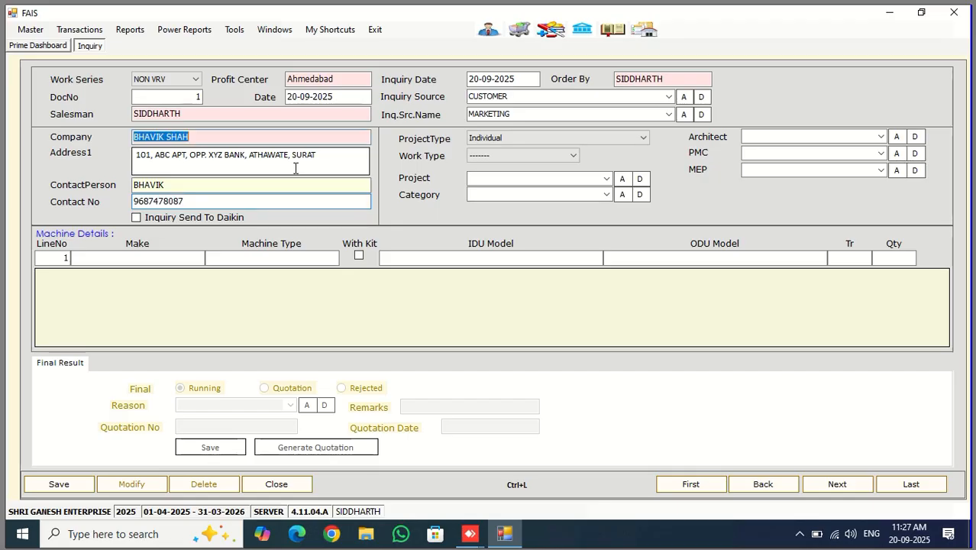
type("SAGARBHAI.")
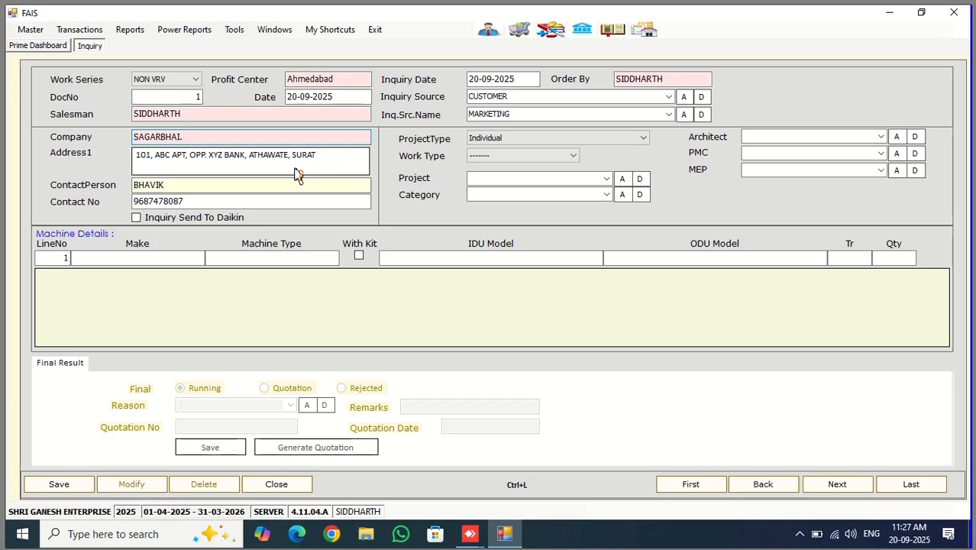
key("Return")
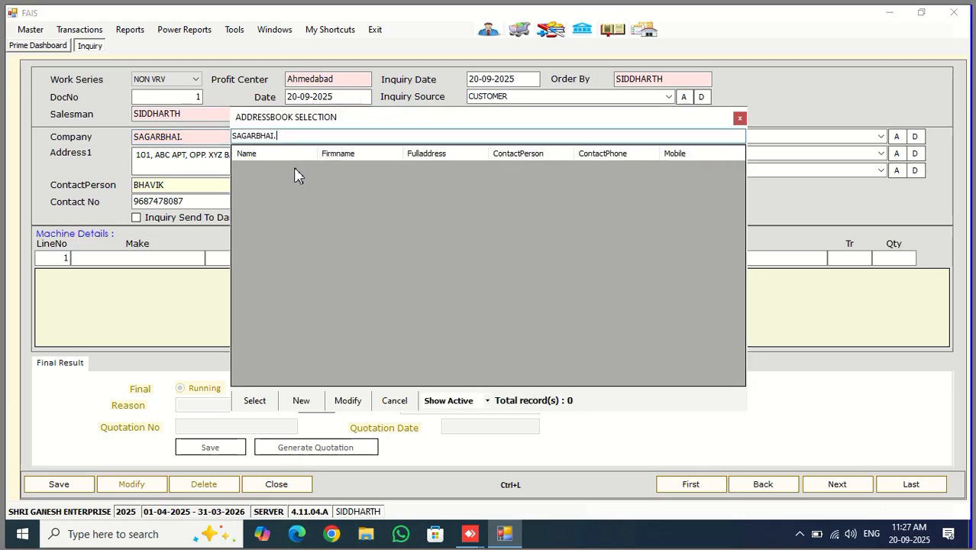
left_click(301, 401)
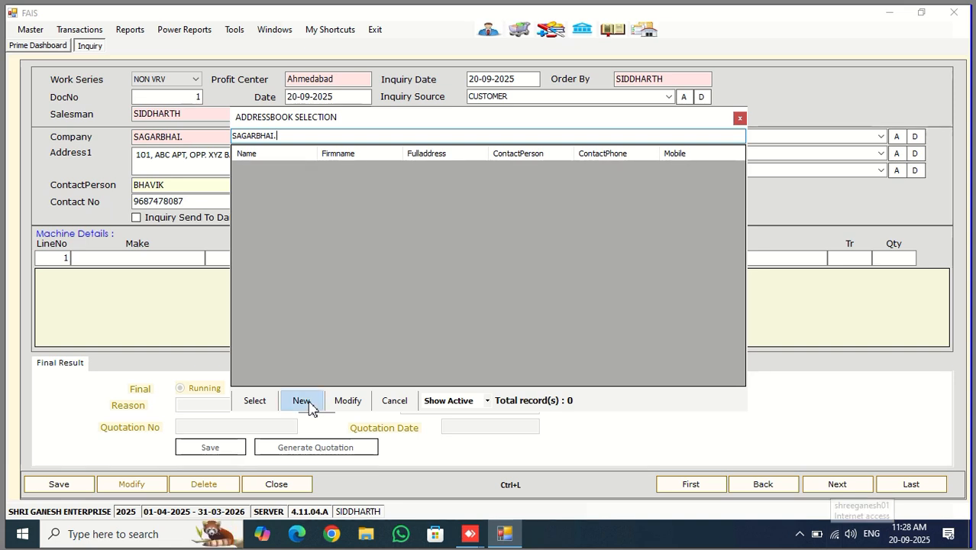
left_click(306, 401)
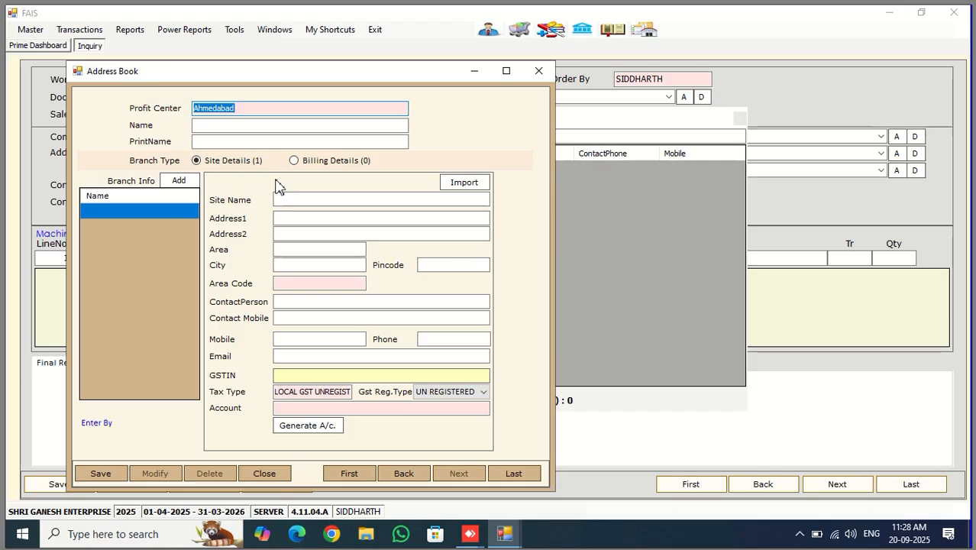
Enter the customer's name and the first address line in the new entry
key("Tab")
key("Tab")
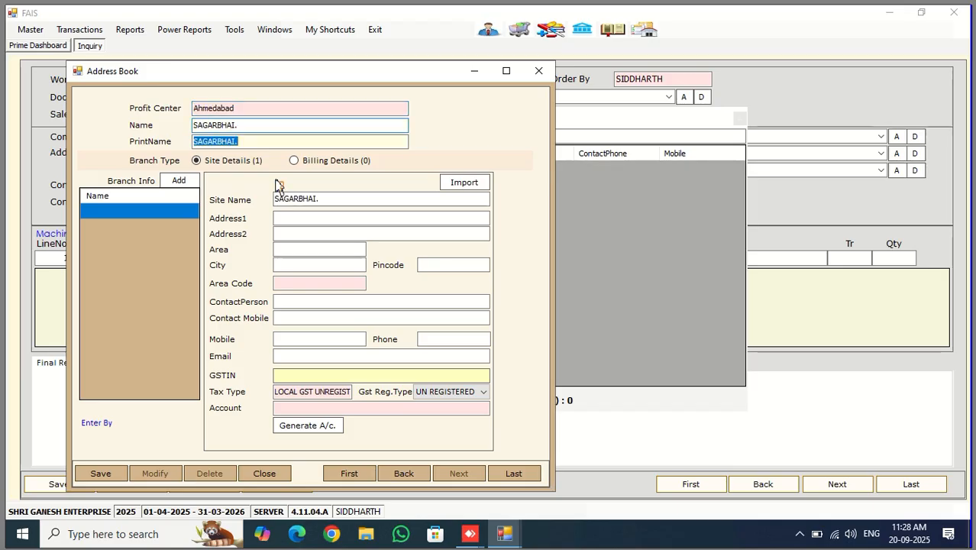
key("Tab")
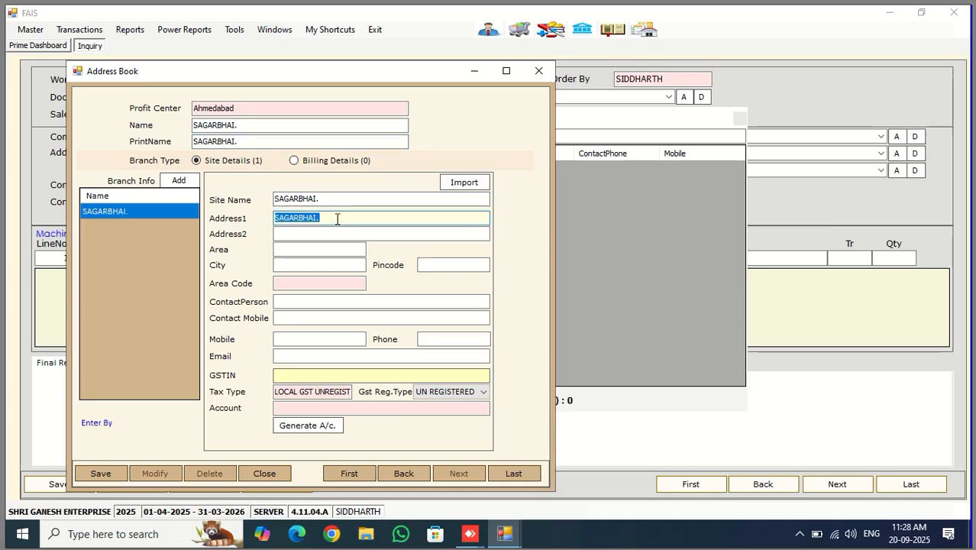
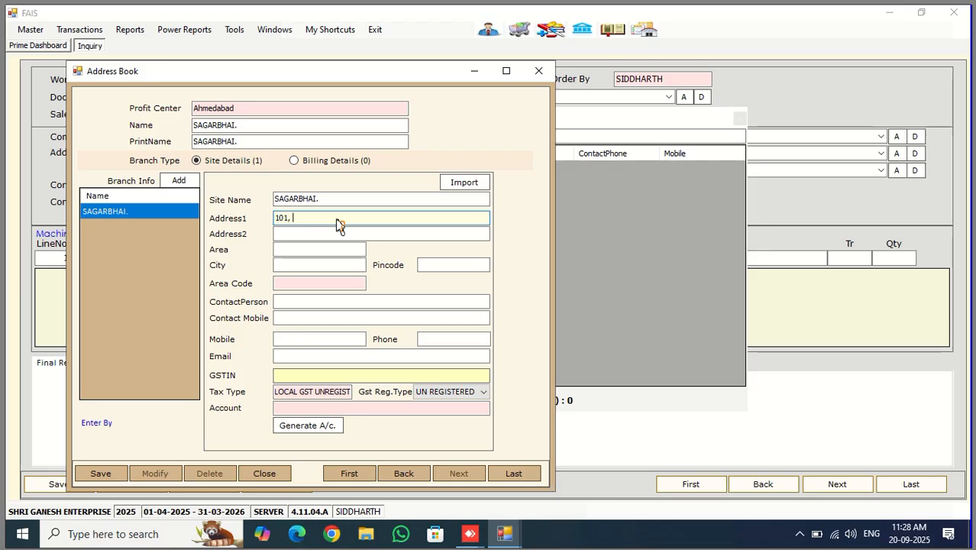
key("Tab")
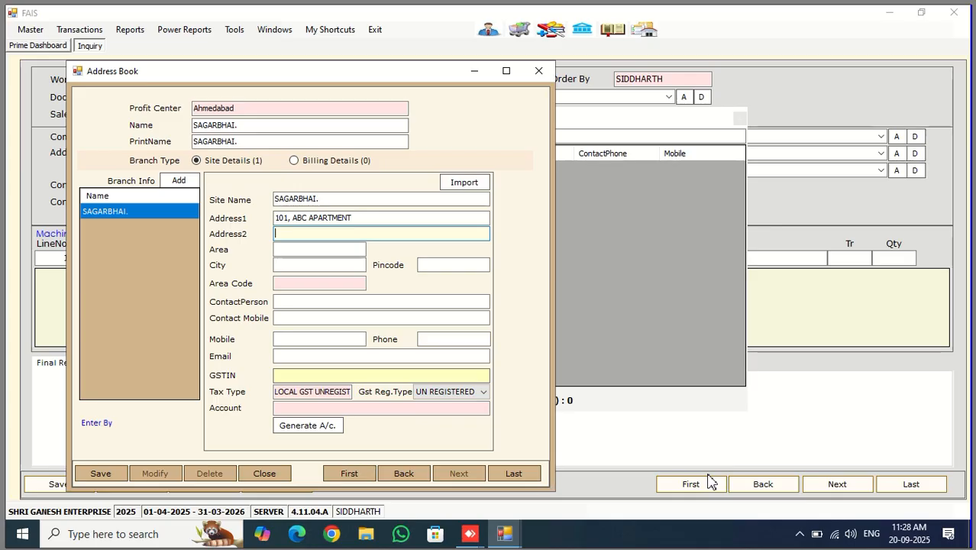
Fill in the second address line, area, city AHMEDABAD and pincode
type("NR. XYZ COLLAGE,")
key("Tab")
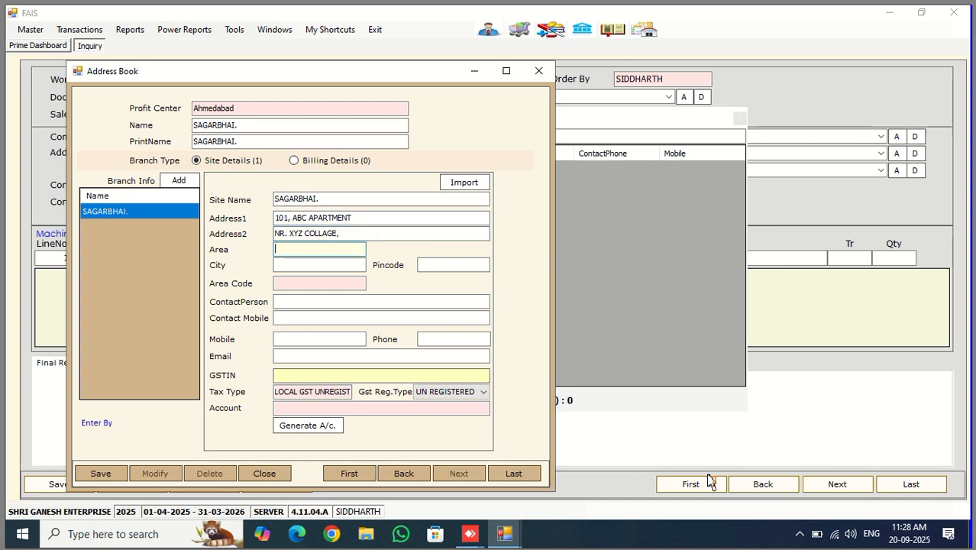
type("SABARMATI")
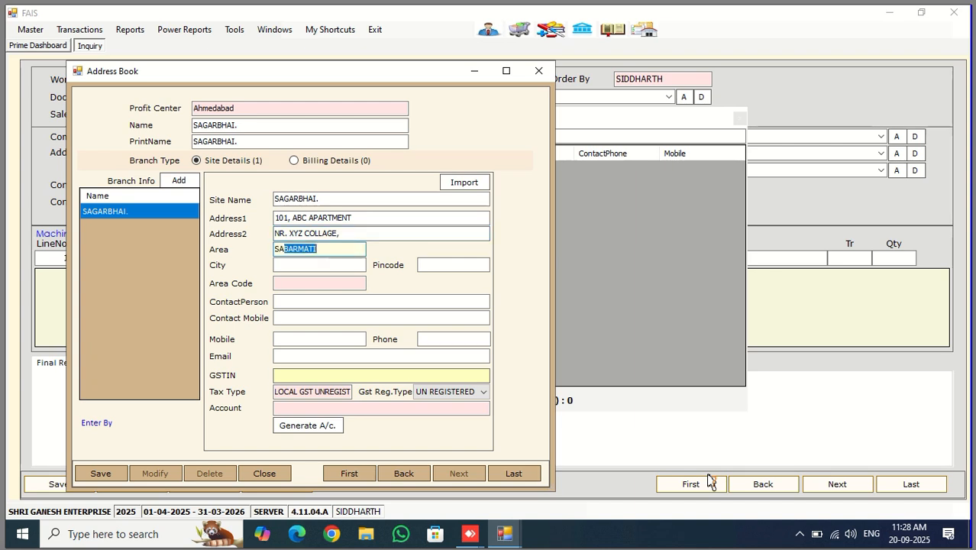
key("Tab")
type("AH")
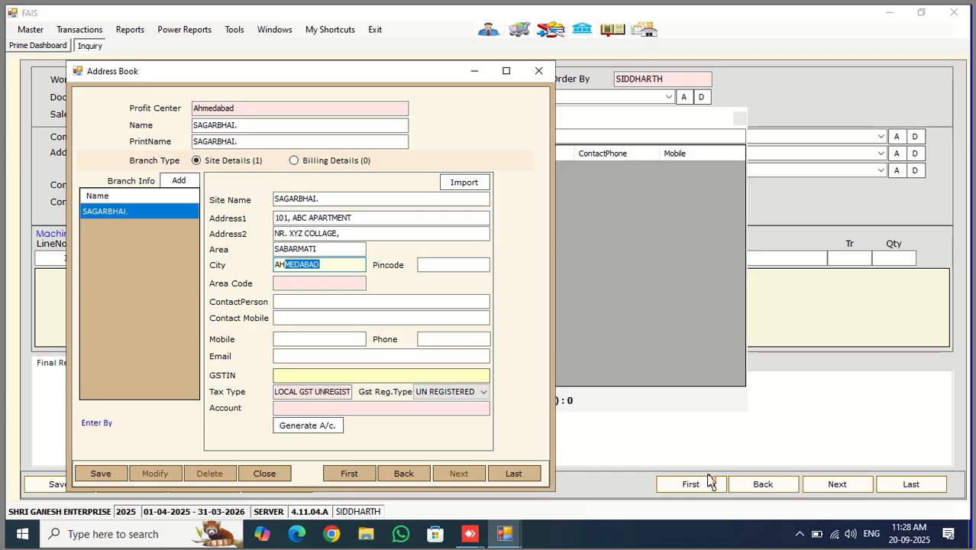
key("Tab")
type("39")
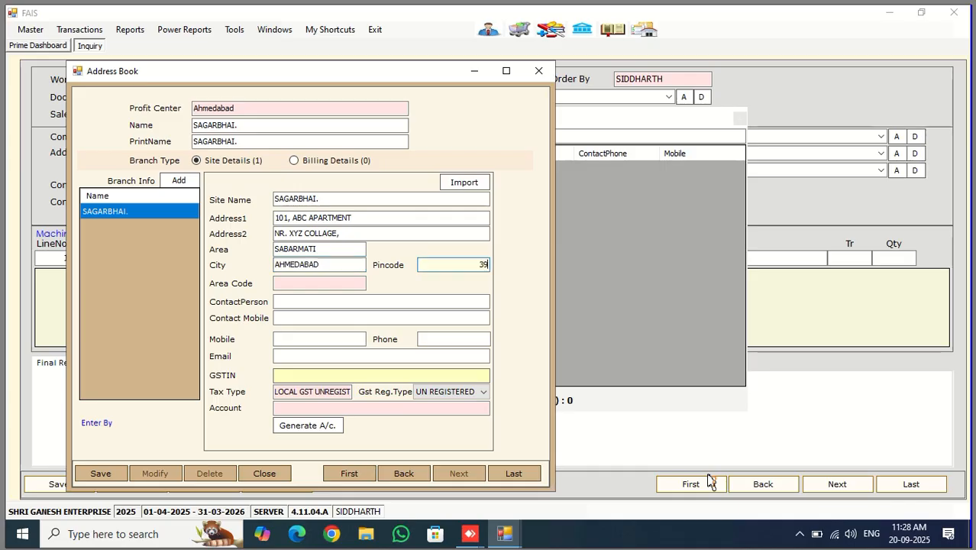
key("BackSpace")
type("80000")
key("Tab")
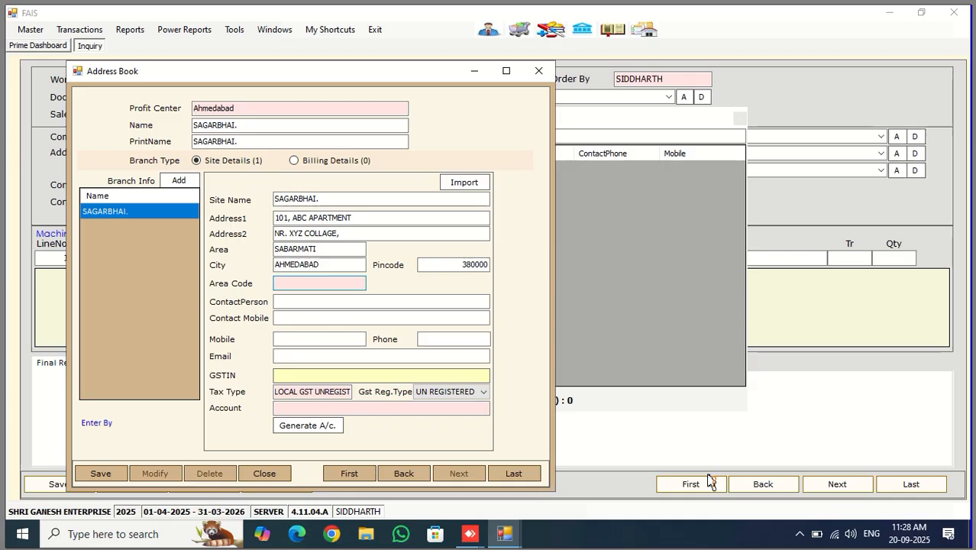
key("Return")
Set the entry's Area Code to SATELLITE from the area selection list
key("Down")
key("Down")
key("Down")
key("Down")
key("Down")
key("Down")
key("Down")
key("Down")
key("Down")
key("Down")
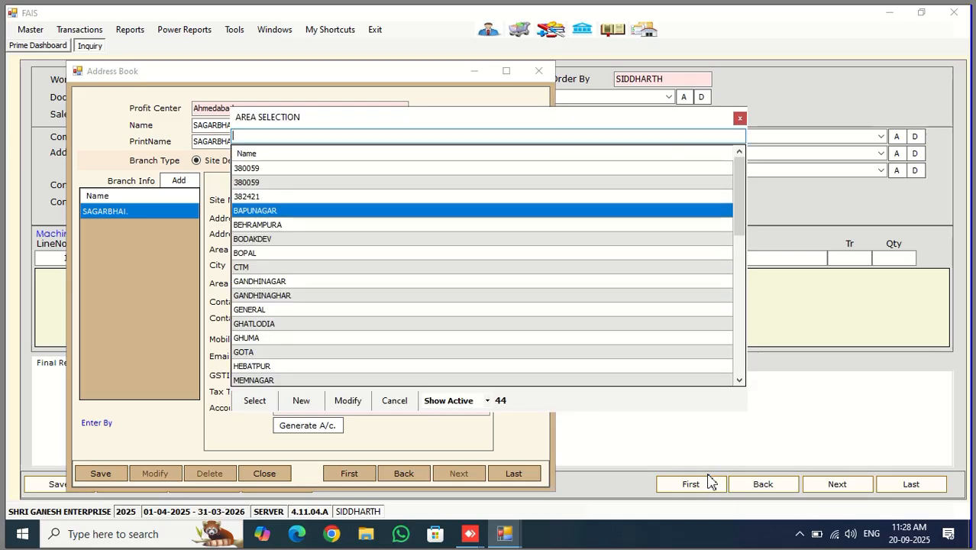
key("Escape")
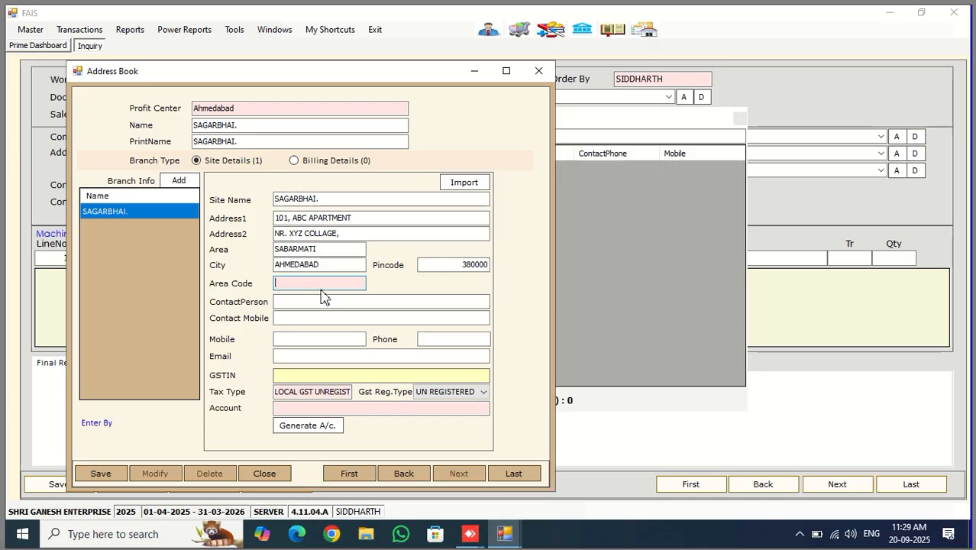
type("ABCD")
key("Return")
key("Escape")
key("BackSpace")
key("Return")
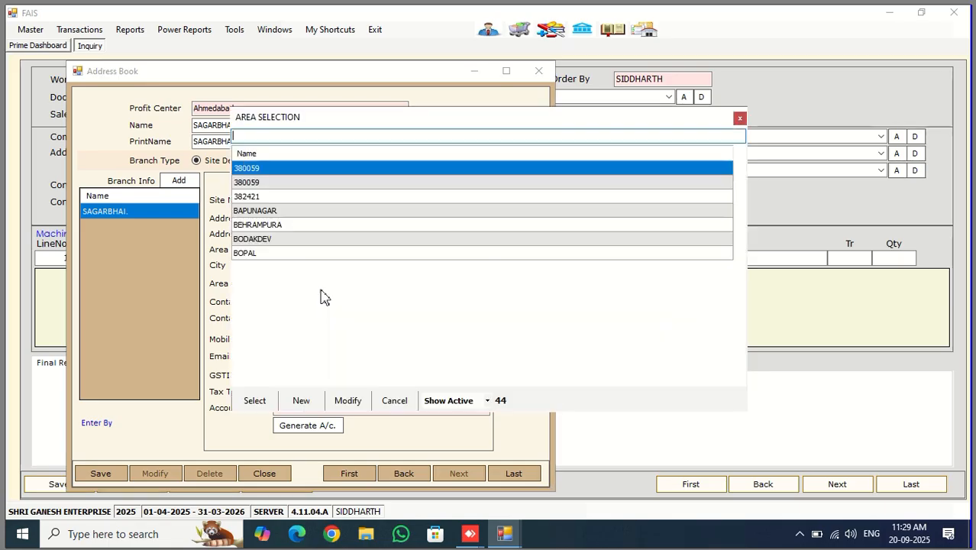
key("Down")
key("Down")
key("Down")
key("Down")
key("Down")
key("Down")
key("Down")
key("Down")
key("Down")
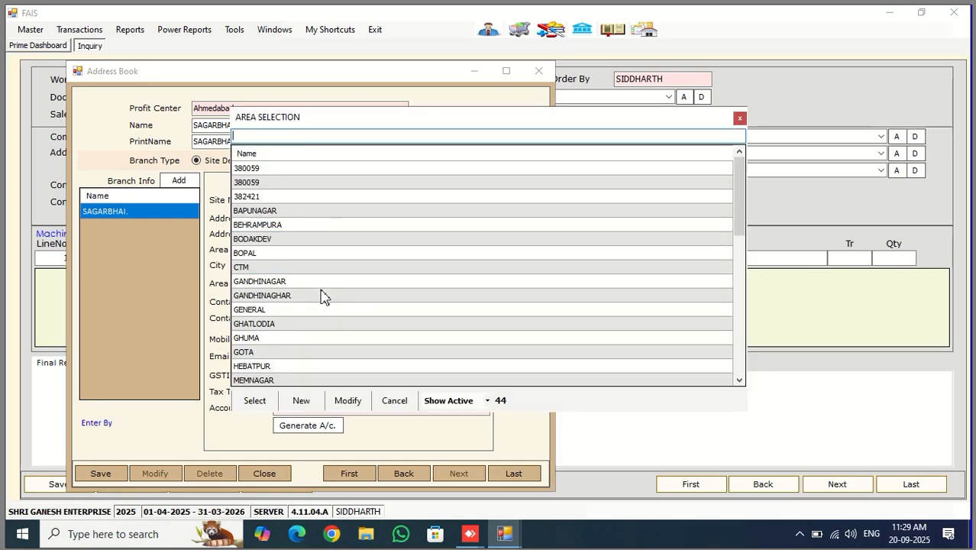
type("SAB")
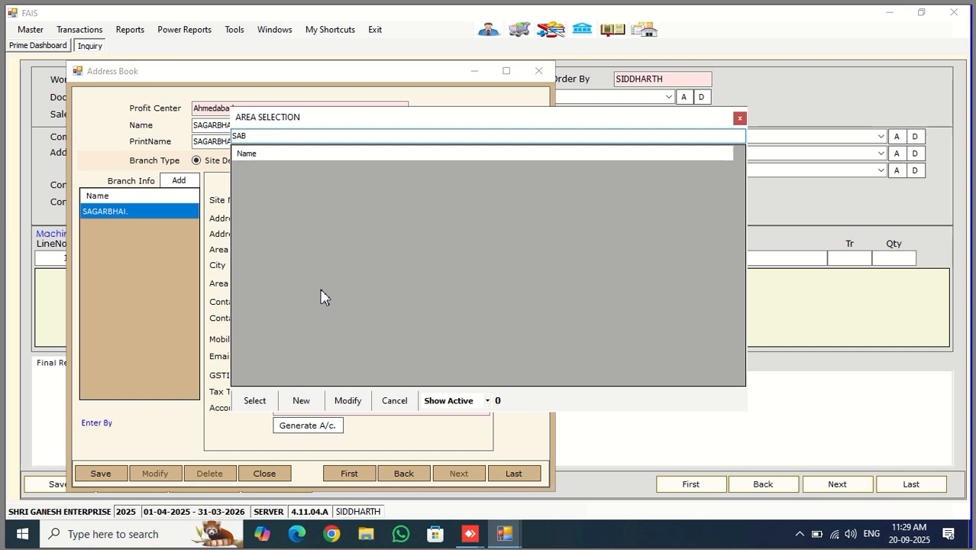
key("BackSpace")
key("BackSpace")
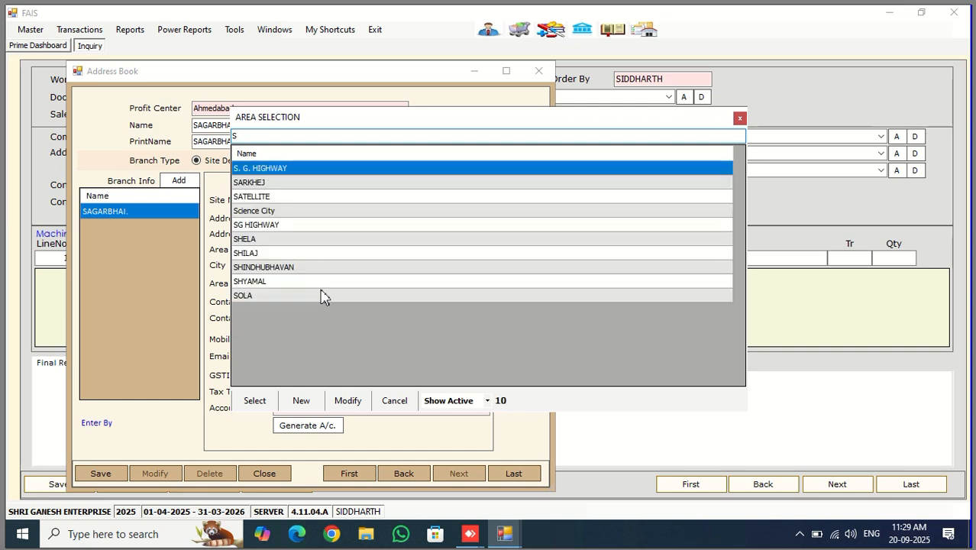
key("BackSpace")
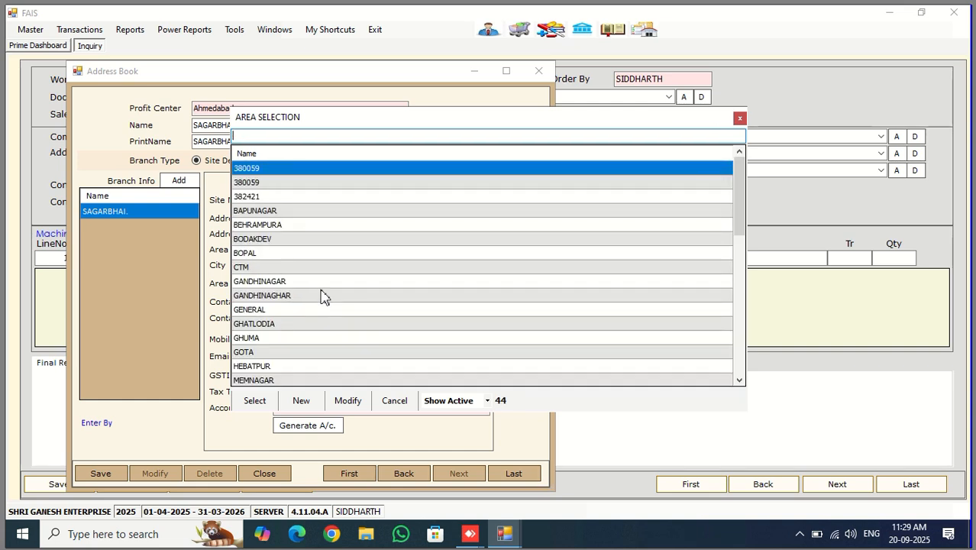
key("Escape")
left_click_drag(329, 249, 267, 245)
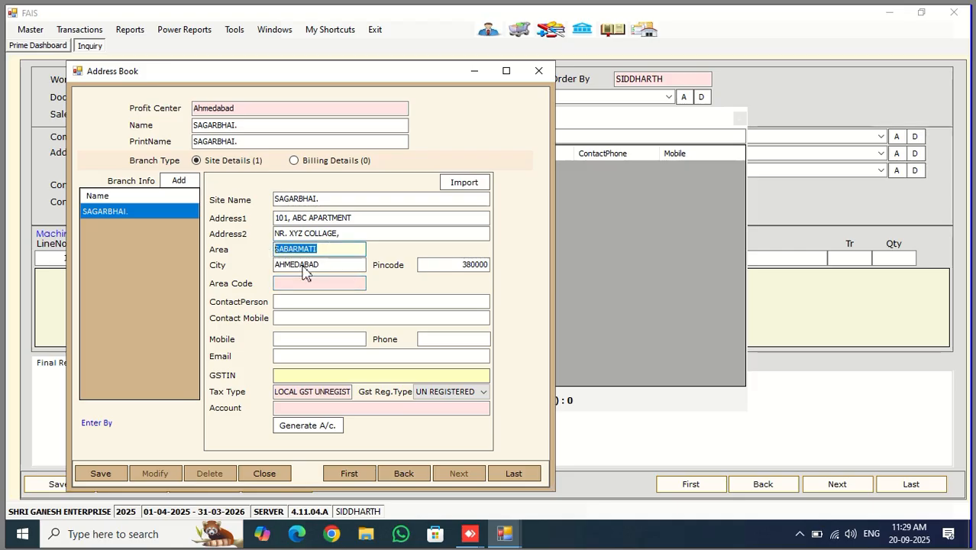
left_click(345, 283)
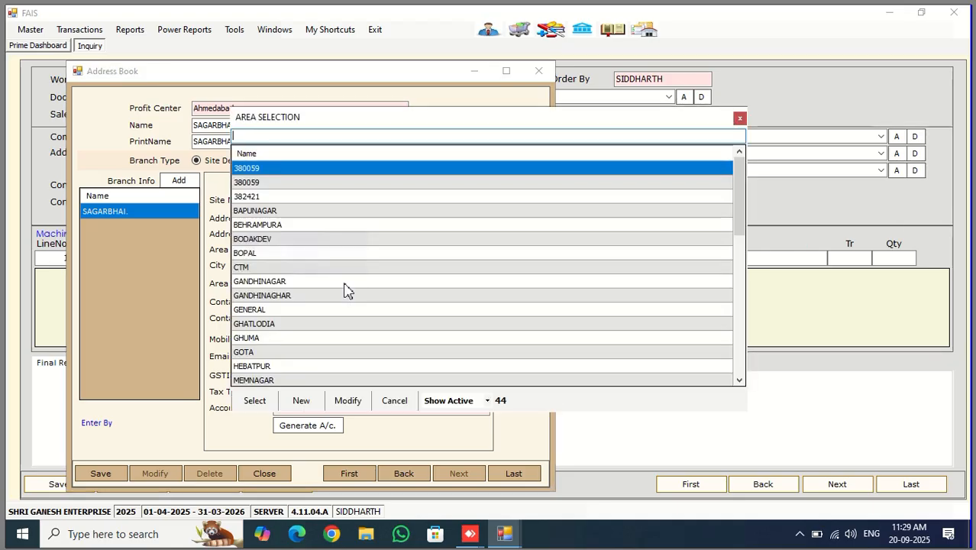
type("SA")
key("Down")
key("Return")
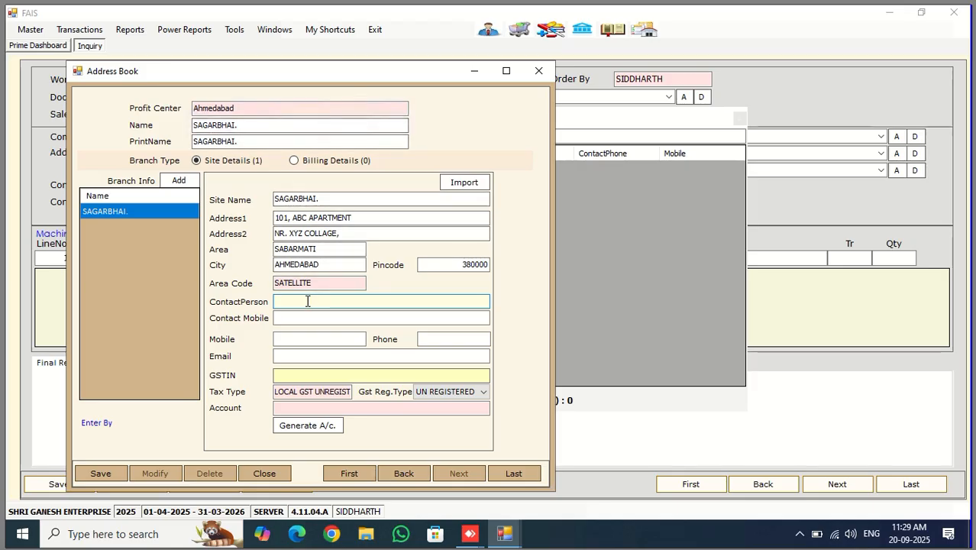
Enter the contact person's name and the contact's mobile number
key("Tab")
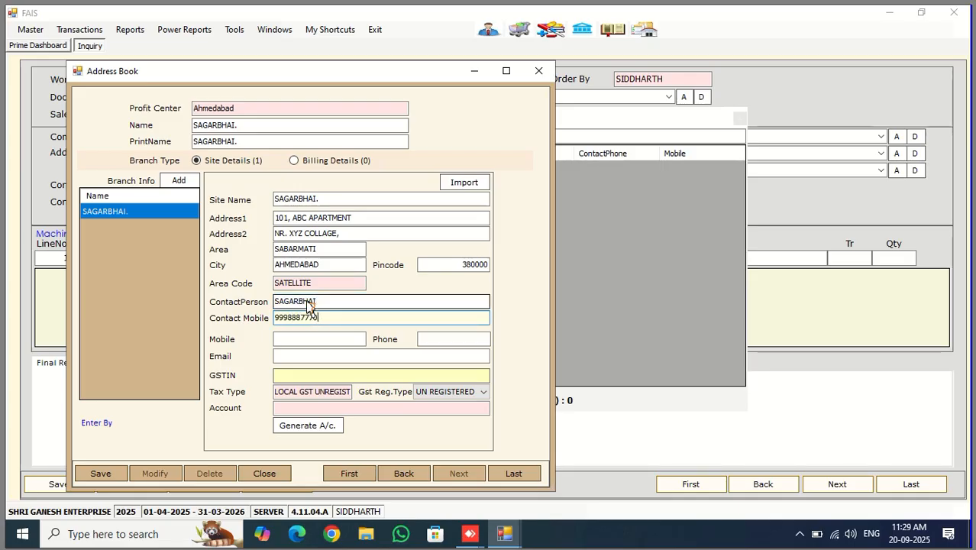
key("Tab")
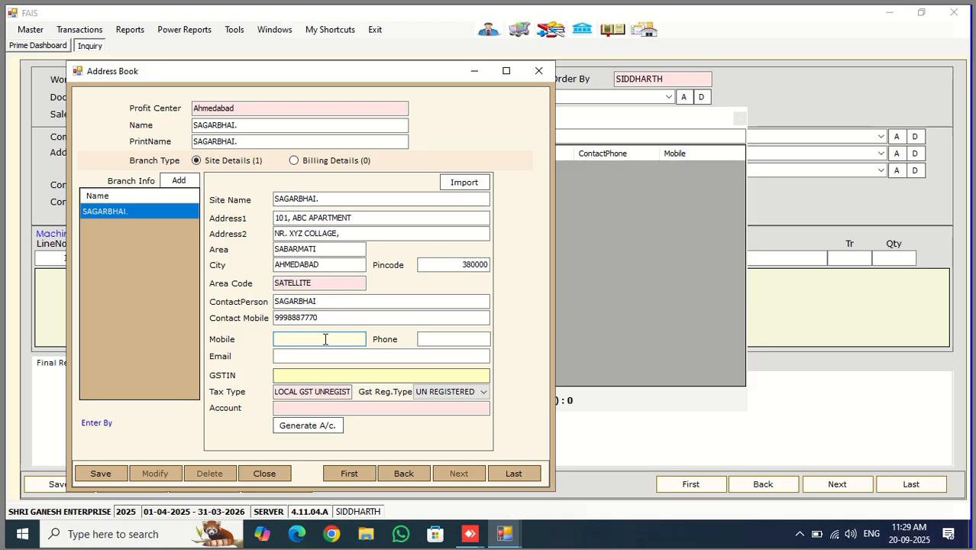
Enter the site's mobile number and keep it despite the duplicate-number warning
key("Return")
left_click(342, 183)
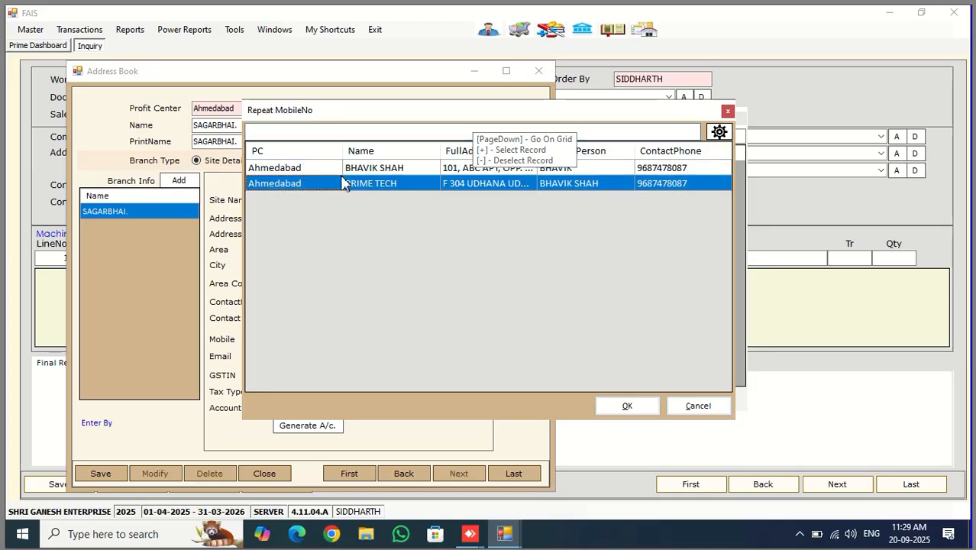
left_click(401, 166)
left_click(402, 186)
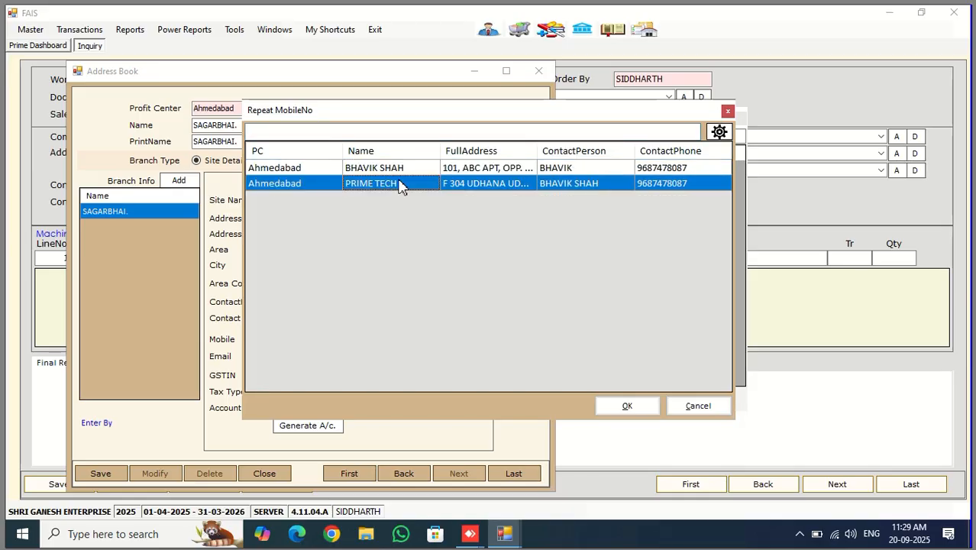
left_click(697, 405)
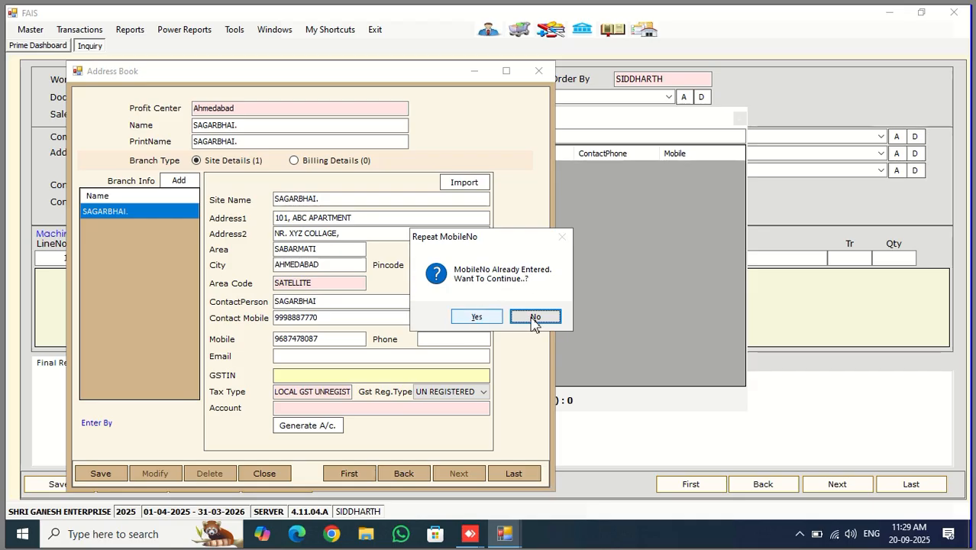
left_click(476, 316)
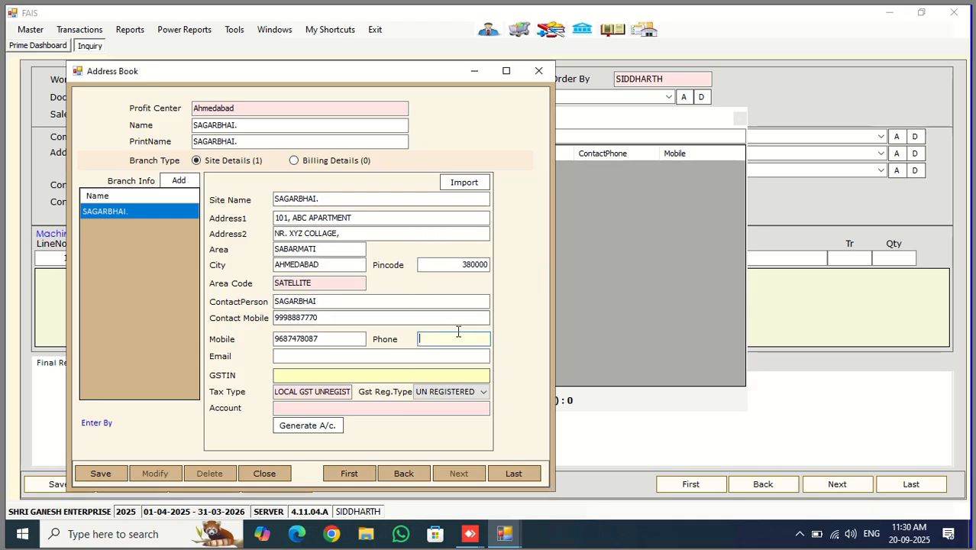